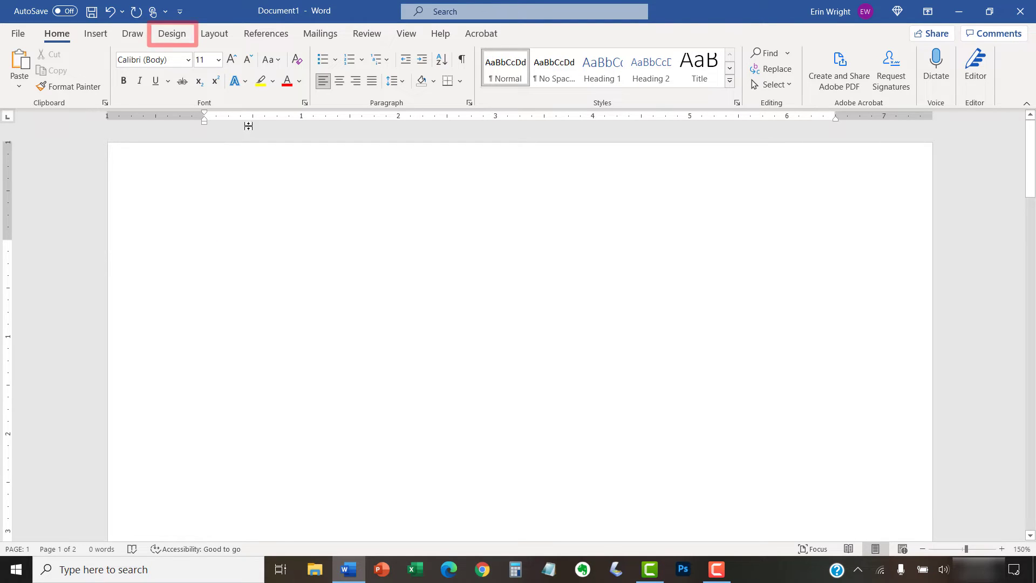
Insert the built-in CONFIDENTIAL 1 watermark at the current document position
{"action": "left_click", "coordinate": [172, 34]}
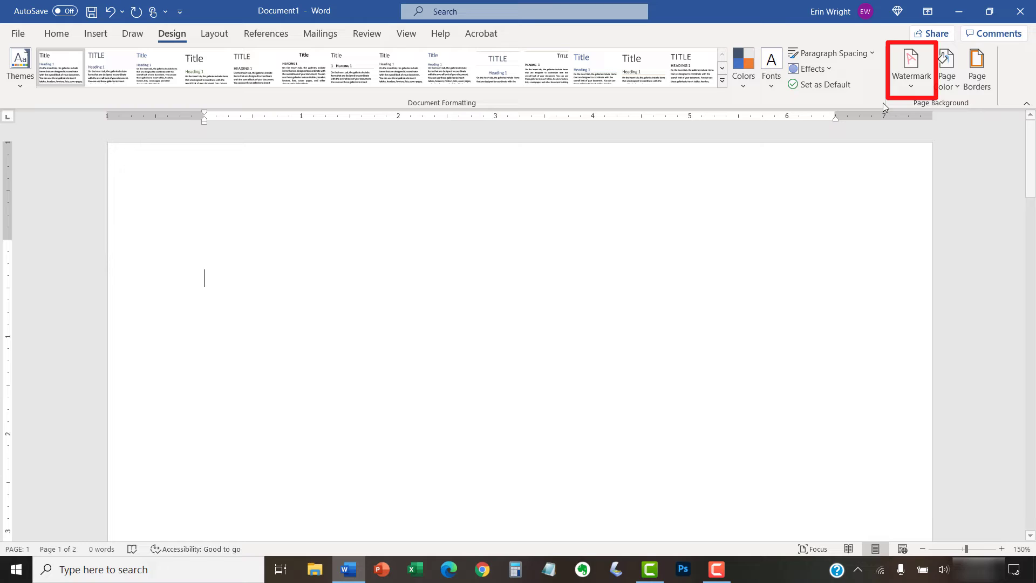
{"action": "left_click", "coordinate": [901, 75]}
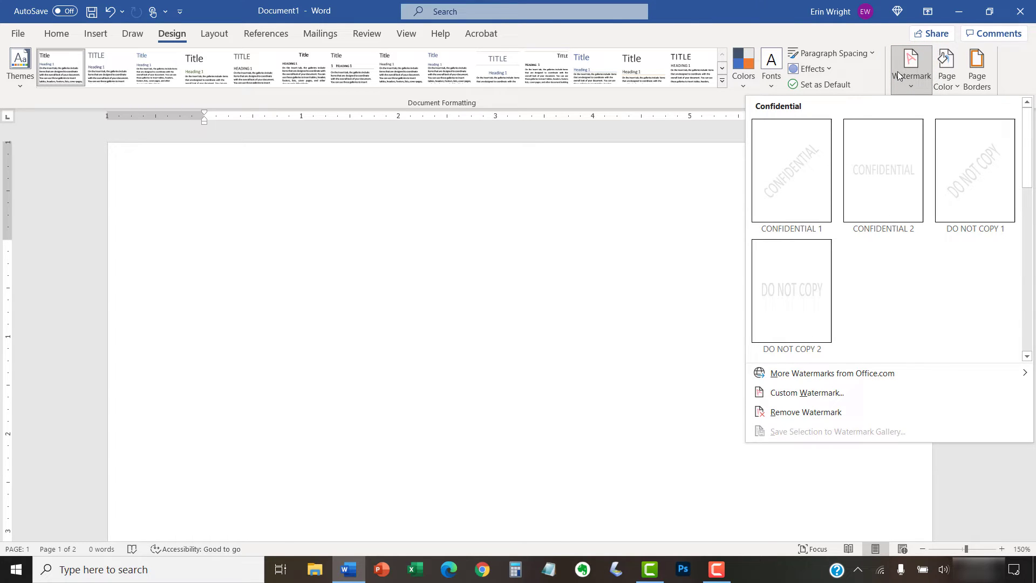
{"action": "right_click", "coordinate": [777, 177]}
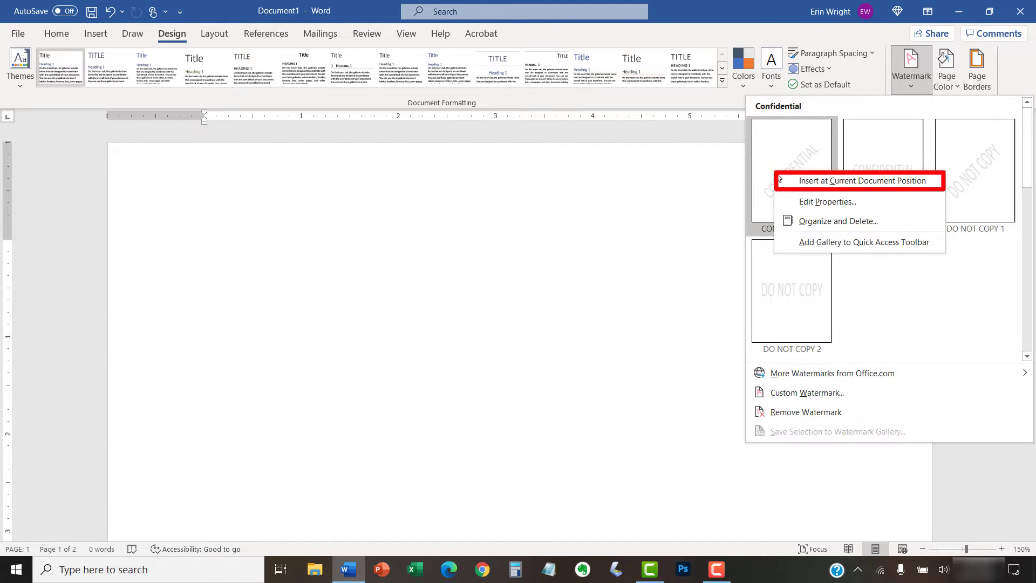
{"action": "left_click", "coordinate": [798, 180]}
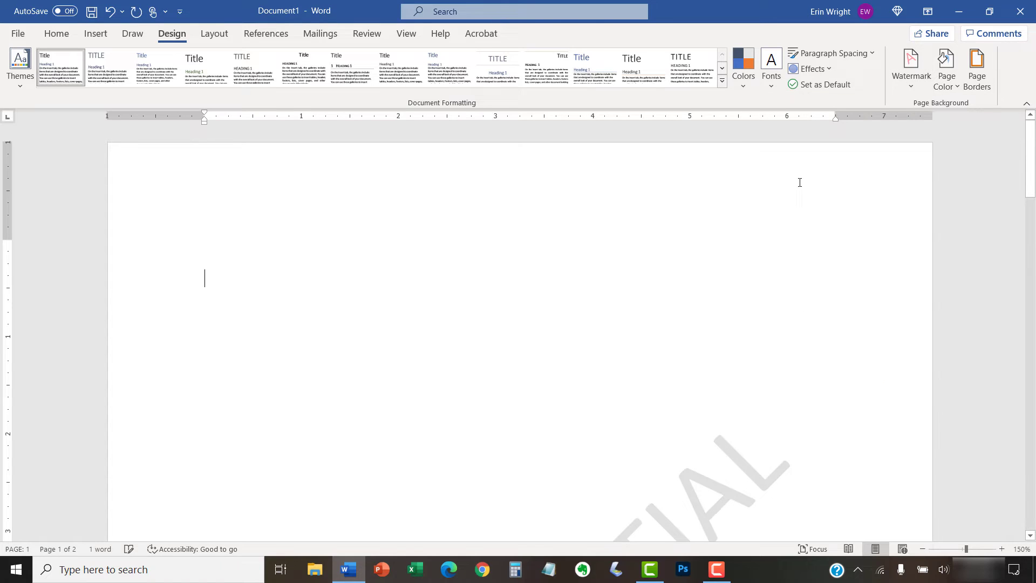
Scroll down the page and switch the document into Read Mode
{"action": "left_click_drag", "start_coordinate": [1032, 182], "coordinate": [1032, 257]}
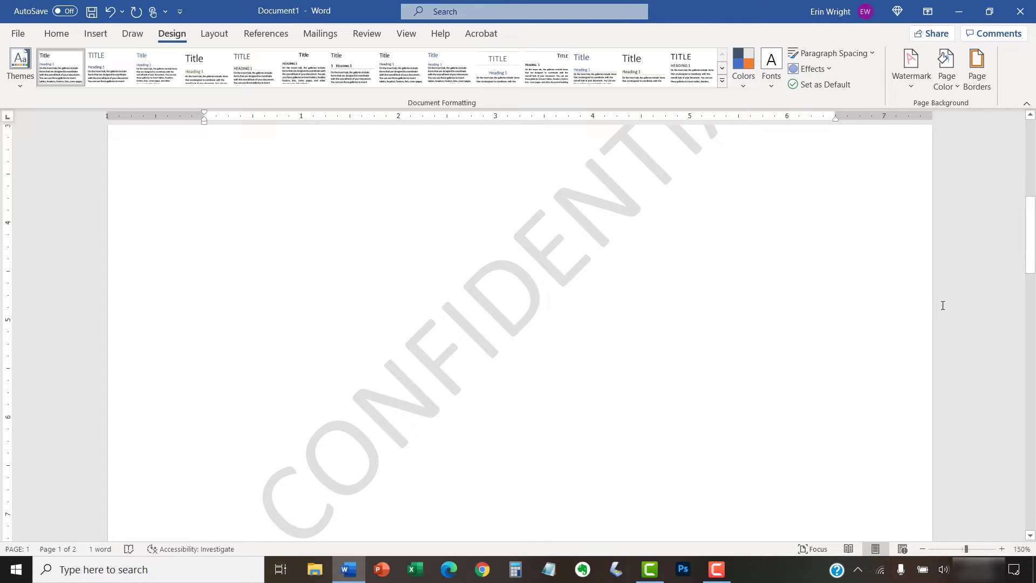
{"action": "left_click", "coordinate": [849, 549]}
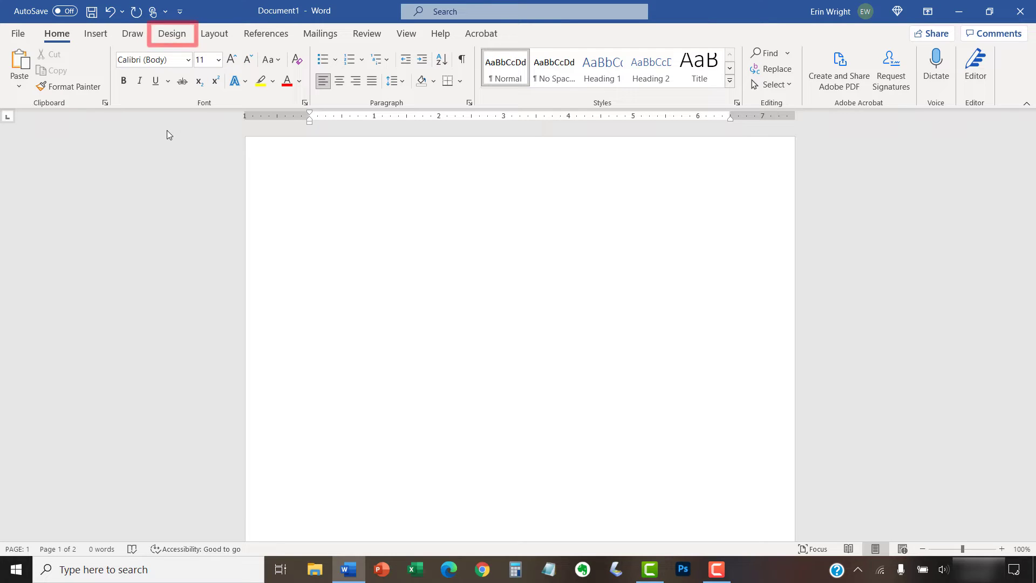
Add a custom diagonal text watermark reading 'Top Secret' in red
{"action": "left_click", "coordinate": [172, 33]}
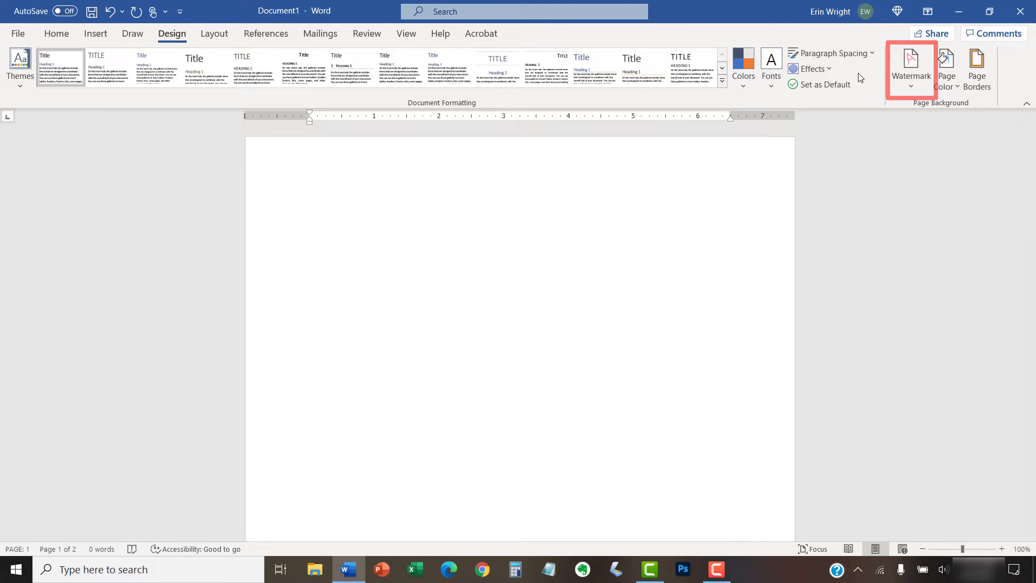
{"action": "left_click", "coordinate": [911, 68]}
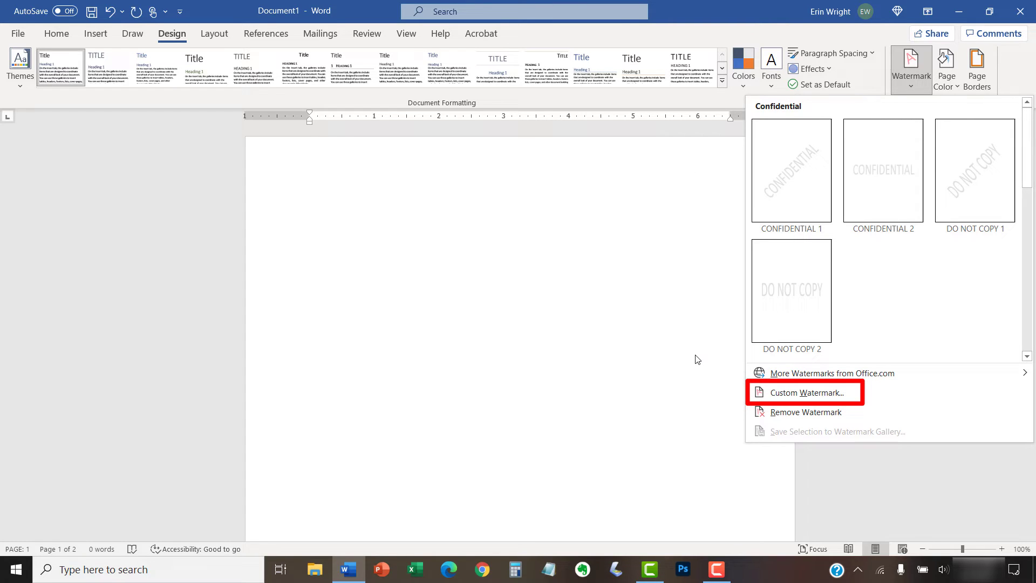
{"action": "left_click", "coordinate": [771, 394]}
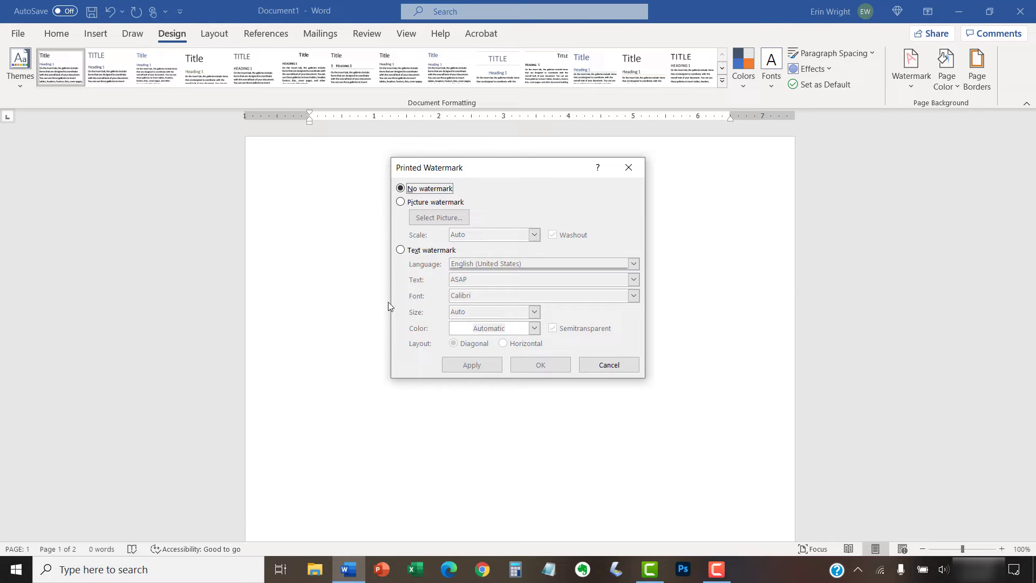
{"action": "left_click", "coordinate": [400, 250]}
{"action": "key", "text": "Tab"}
{"action": "key", "text": "Tab"}
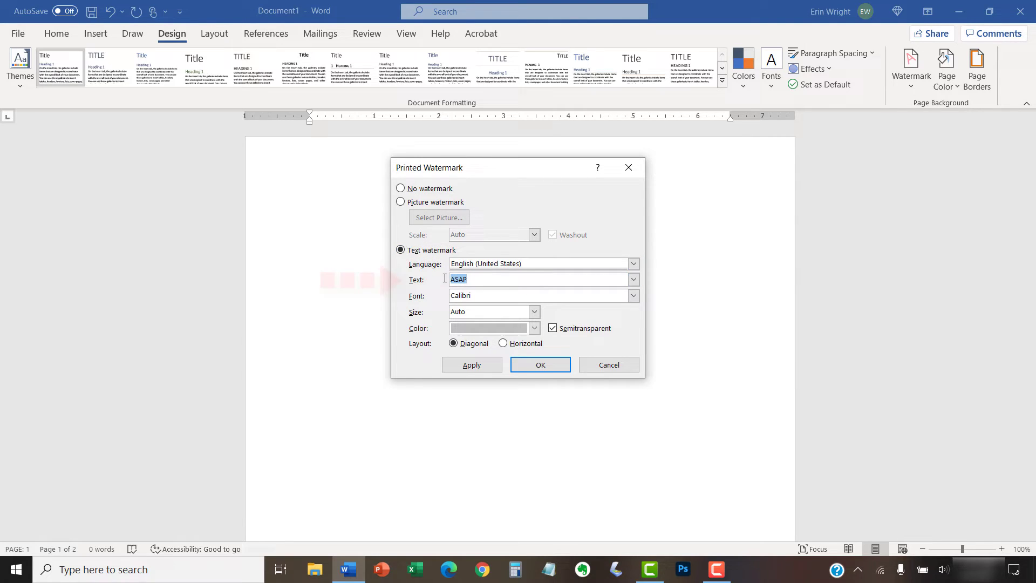
{"action": "type", "text": "Top"}
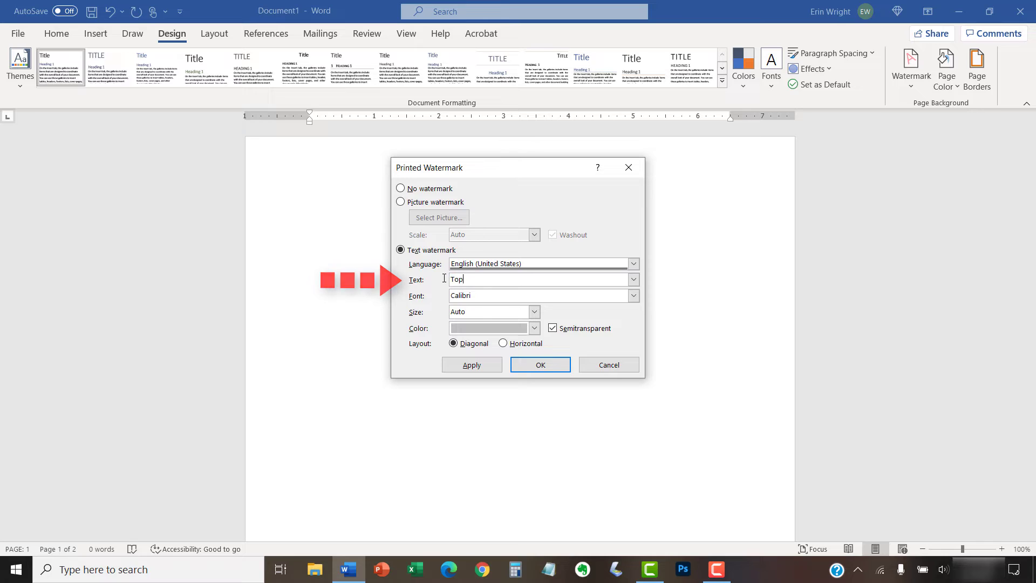
{"action": "type", "text": " Secret"}
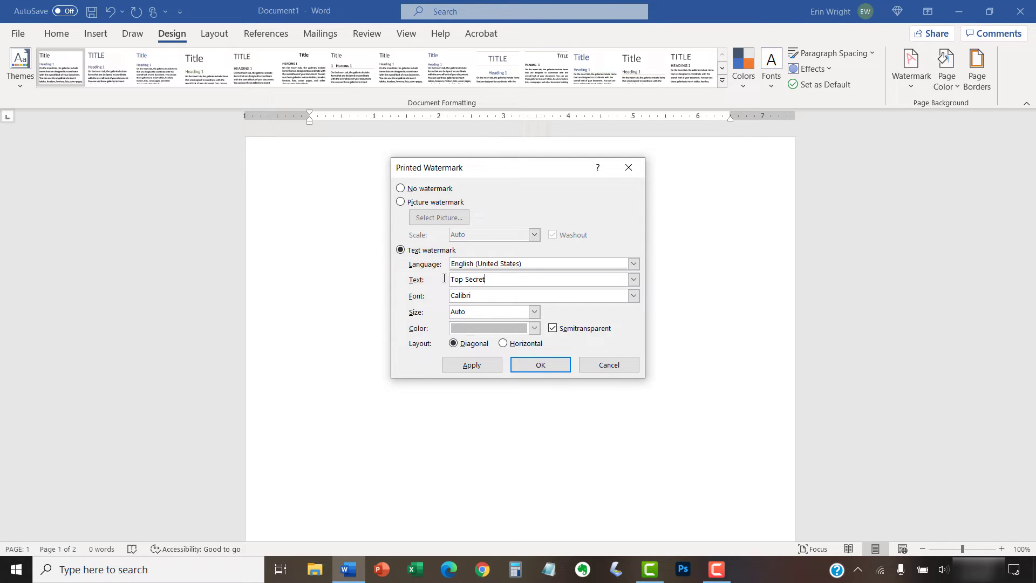
{"action": "left_click", "coordinate": [534, 328]}
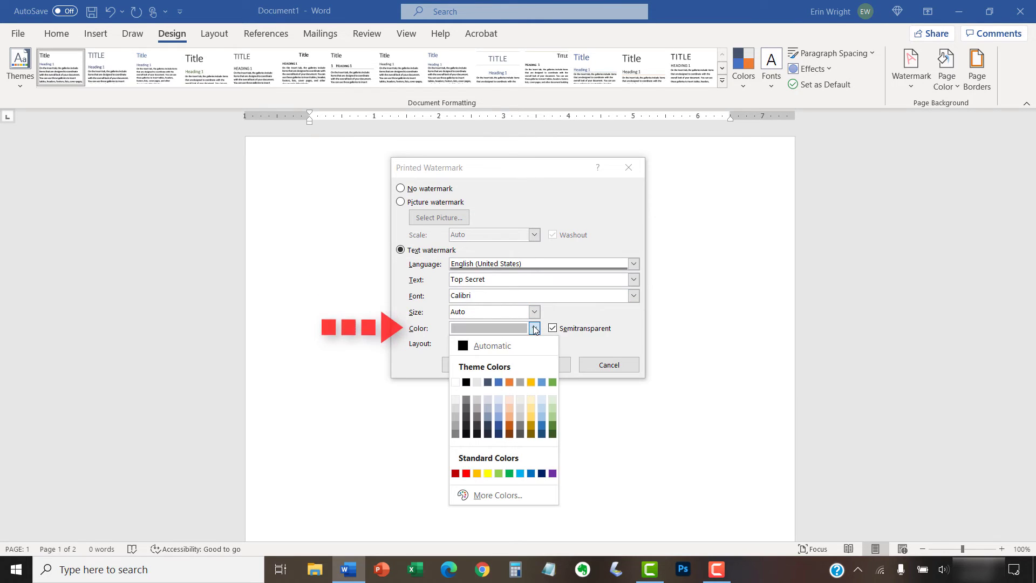
{"action": "left_click", "coordinate": [466, 474]}
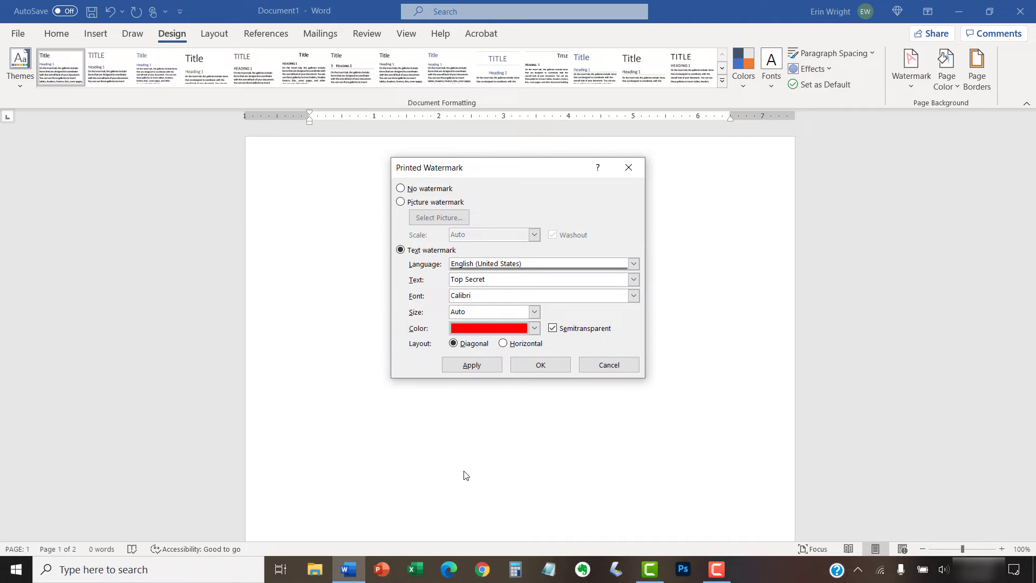
{"action": "left_click", "coordinate": [540, 365]}
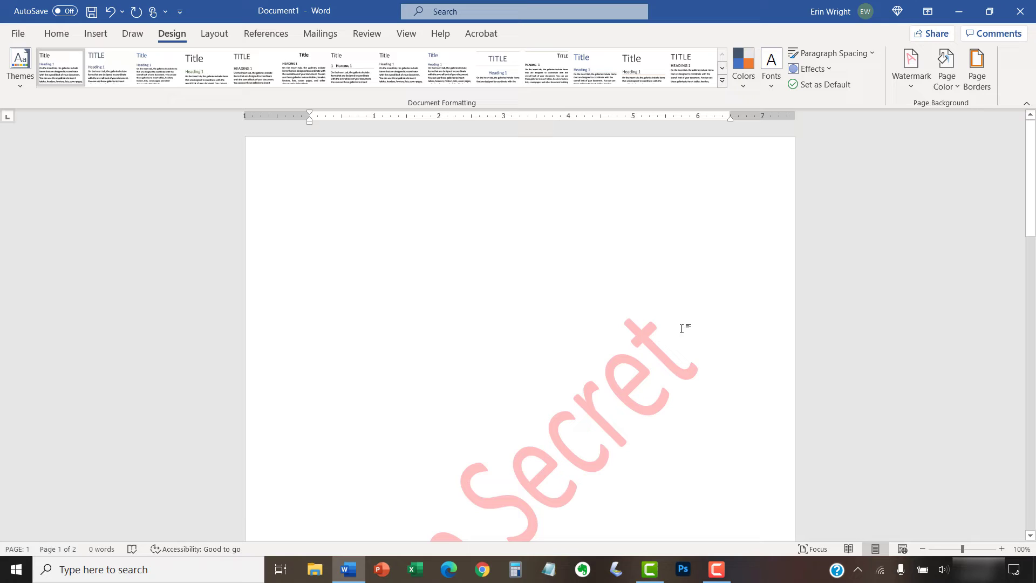
{"action": "left_click_drag", "start_coordinate": [1031, 227], "coordinate": [1033, 269]}
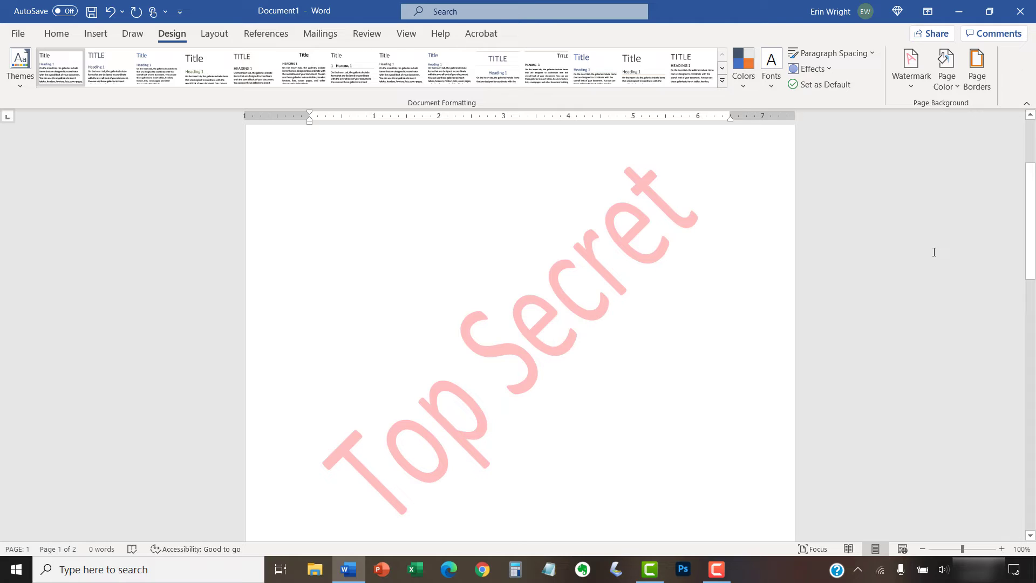
{"action": "scroll", "coordinate": [935, 252], "scroll_direction": "up", "scroll_amount": 3}
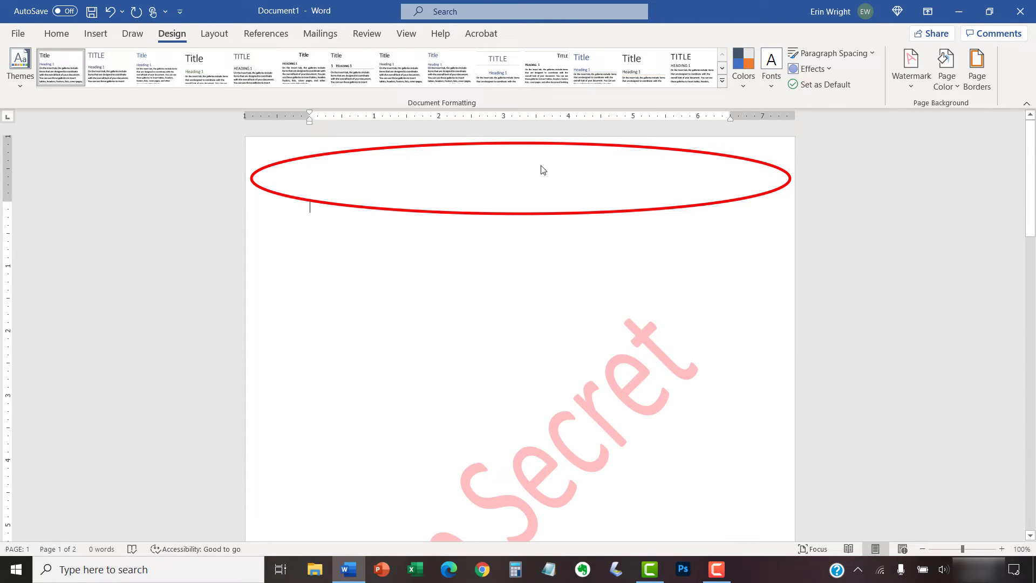
Select the watermark in the header and save it to the watermark gallery as 'Top Secret'
{"action": "double_click", "coordinate": [542, 167]}
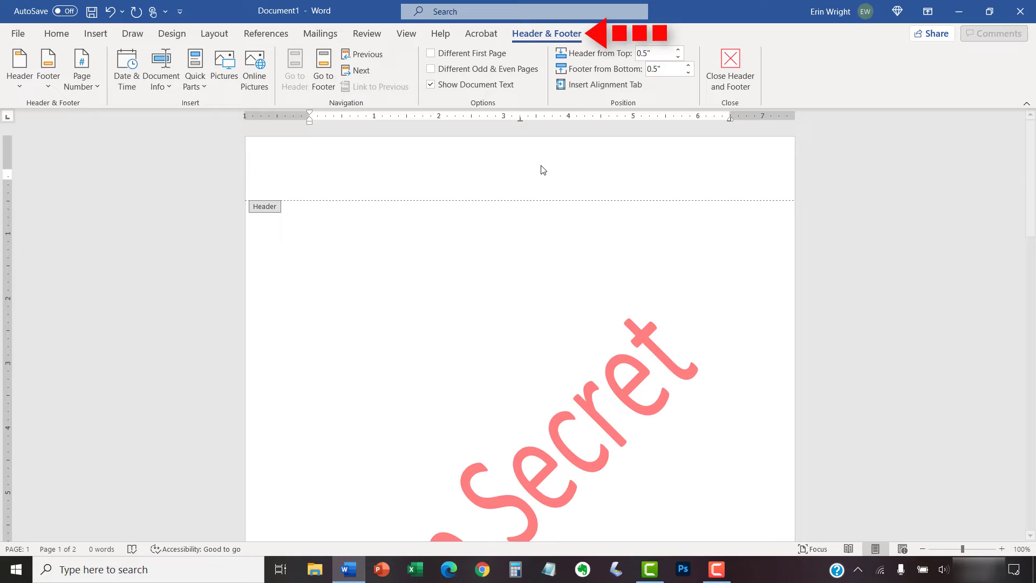
{"action": "left_click", "coordinate": [613, 377]}
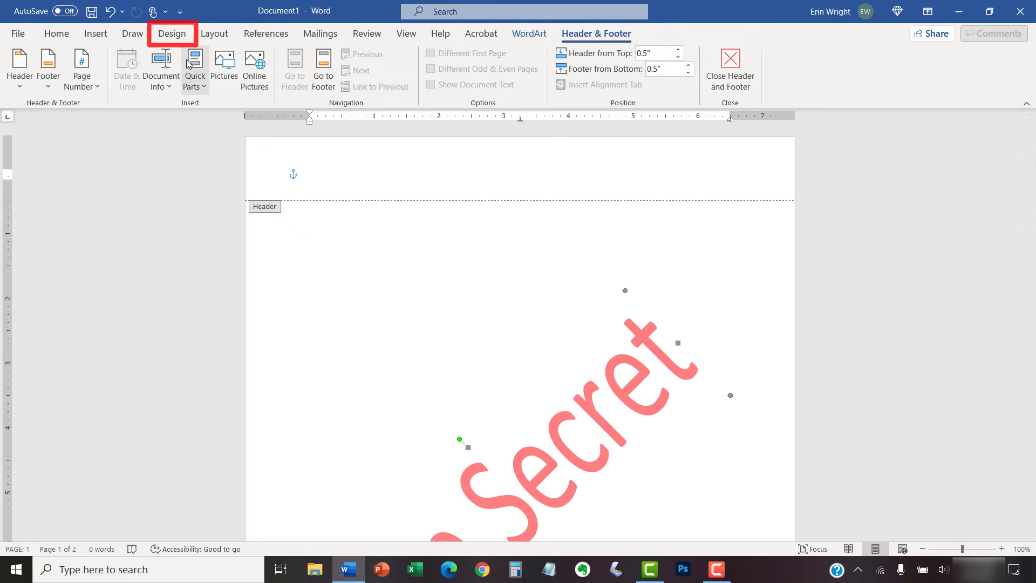
{"action": "left_click", "coordinate": [173, 33]}
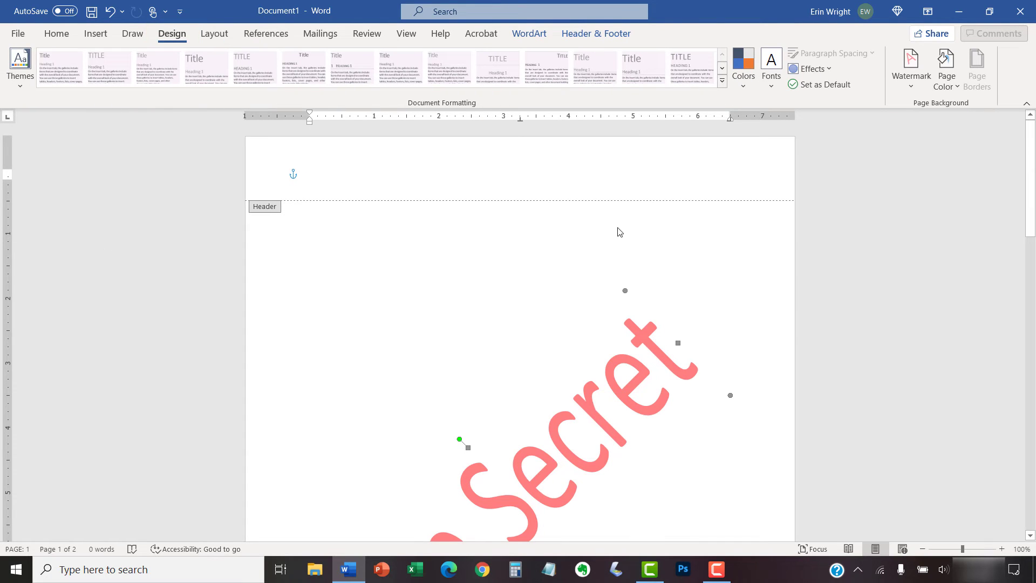
{"action": "left_click", "coordinate": [910, 71]}
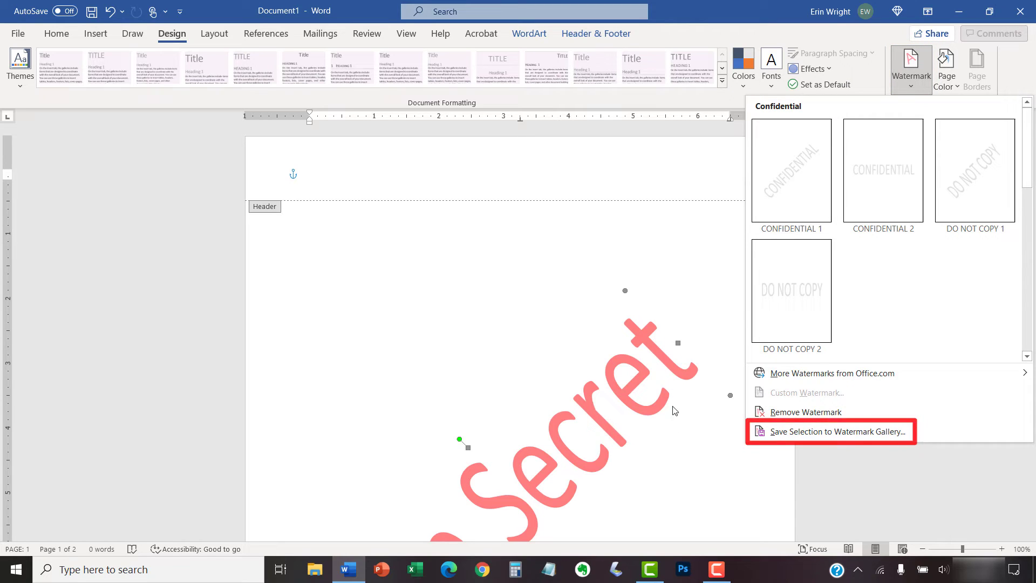
{"action": "left_click", "coordinate": [770, 432]}
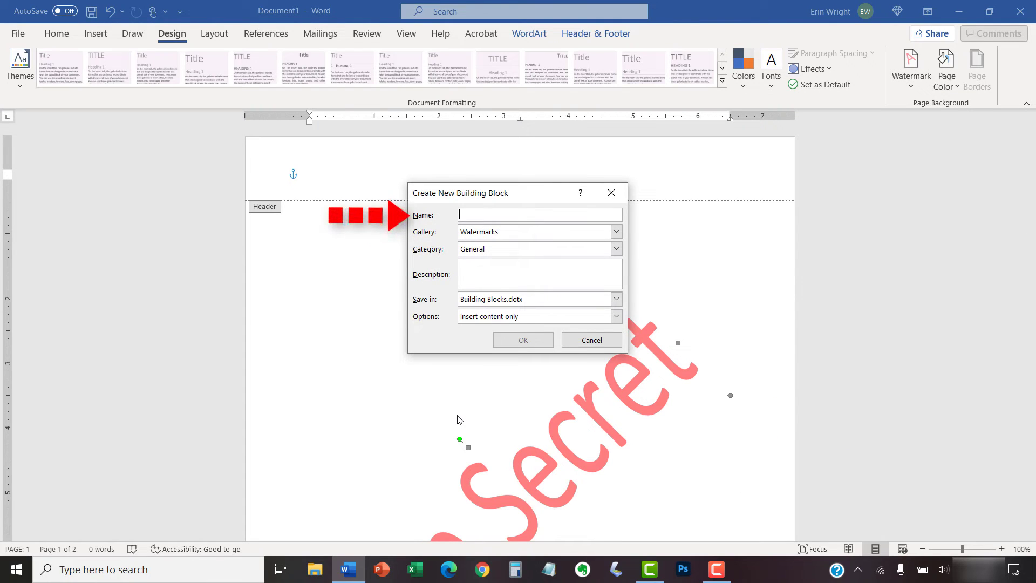
{"action": "type", "text": "Top S"}
{"action": "type", "text": "ecret"}
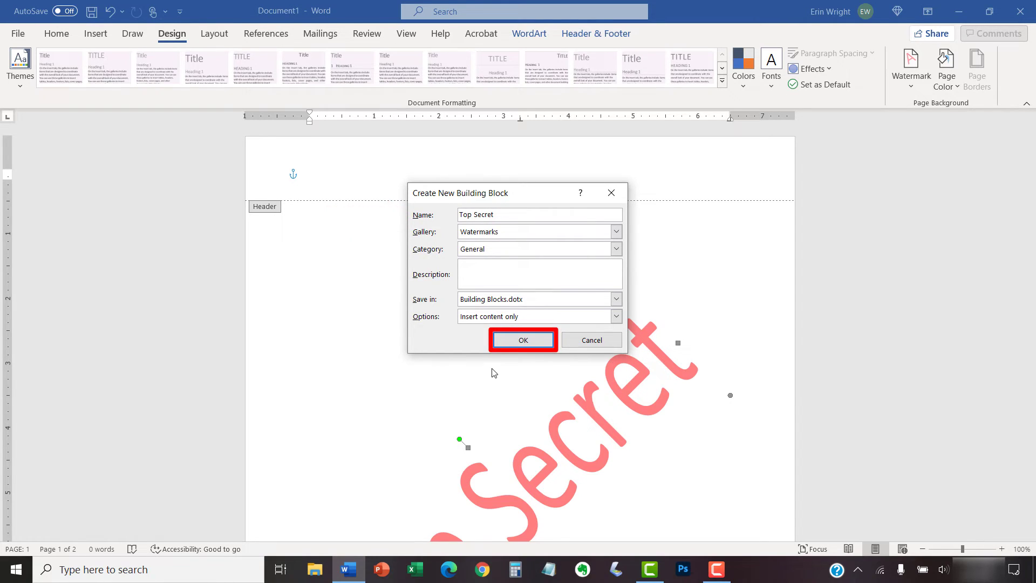
{"action": "left_click", "coordinate": [507, 344]}
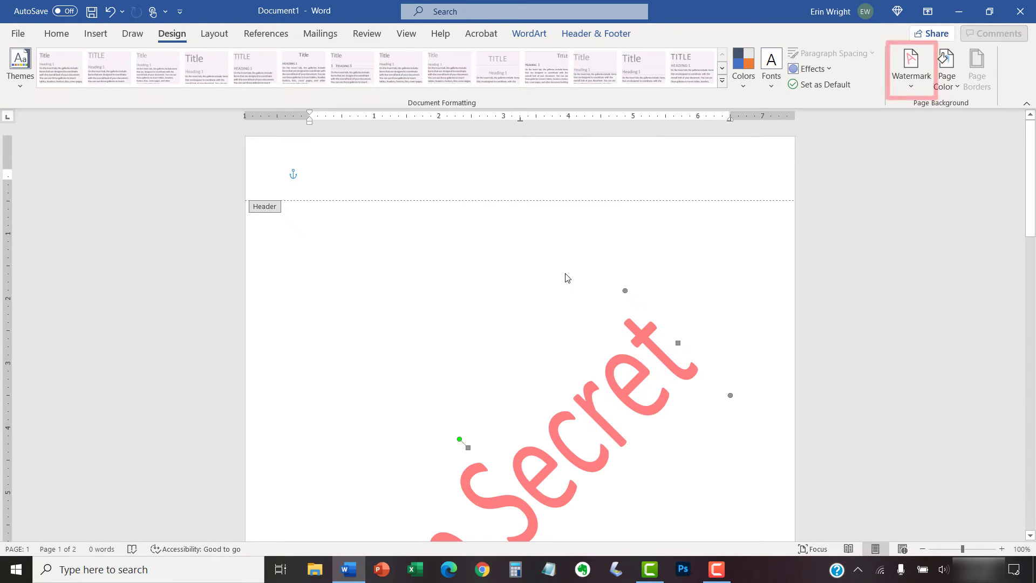
Remove the red Top Secret watermark from the page
{"action": "left_click", "coordinate": [907, 62]}
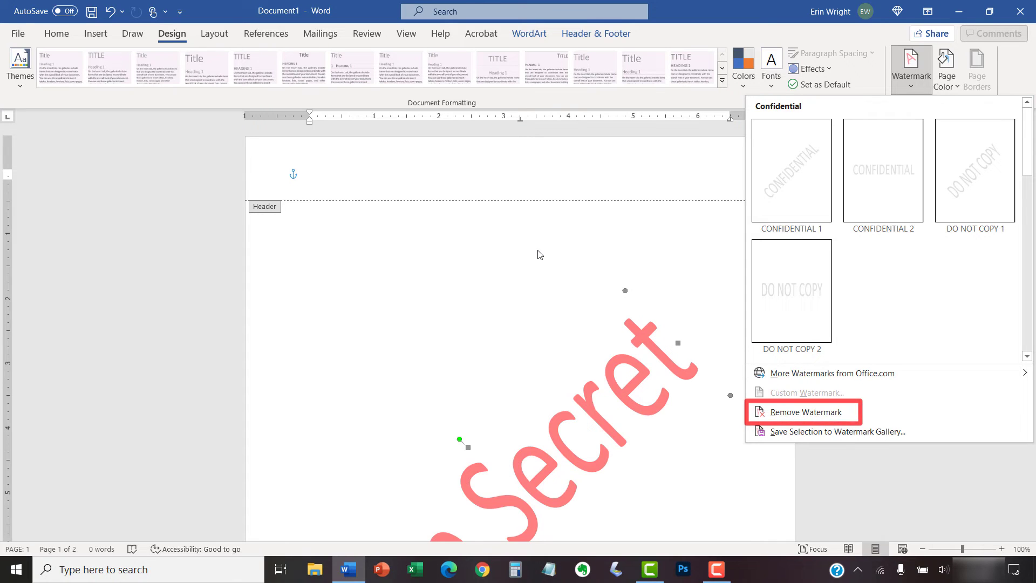
{"action": "left_click", "coordinate": [761, 413]}
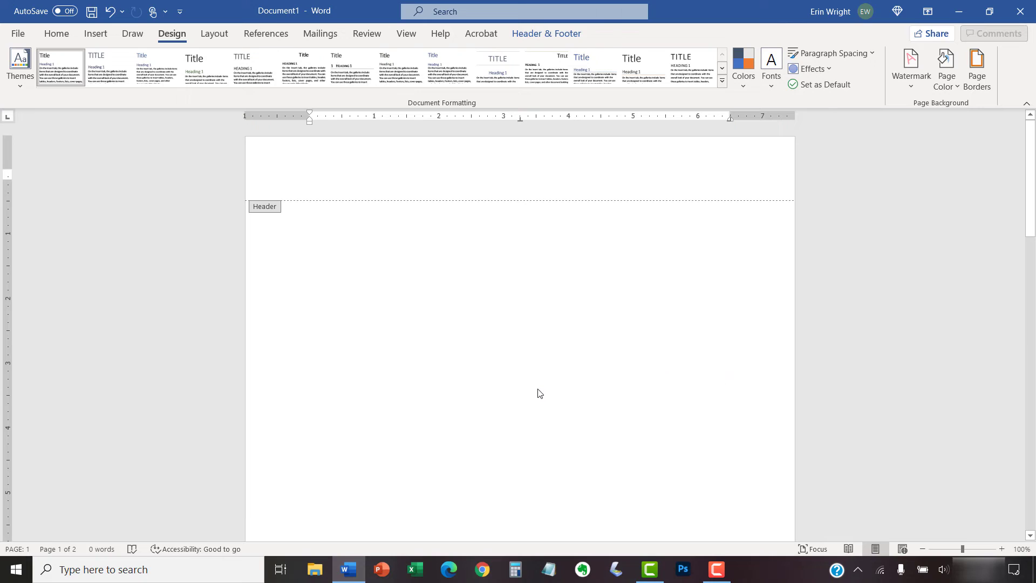
Leave the header and insert the gallery's Top Secret watermark on the current page only
{"action": "double_click", "coordinate": [517, 326]}
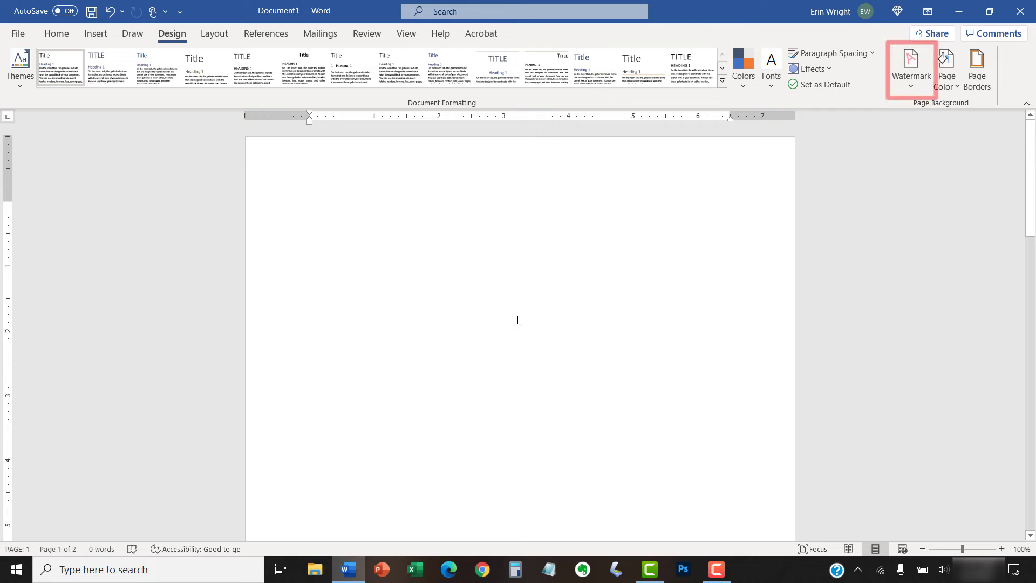
{"action": "left_click", "coordinate": [901, 68]}
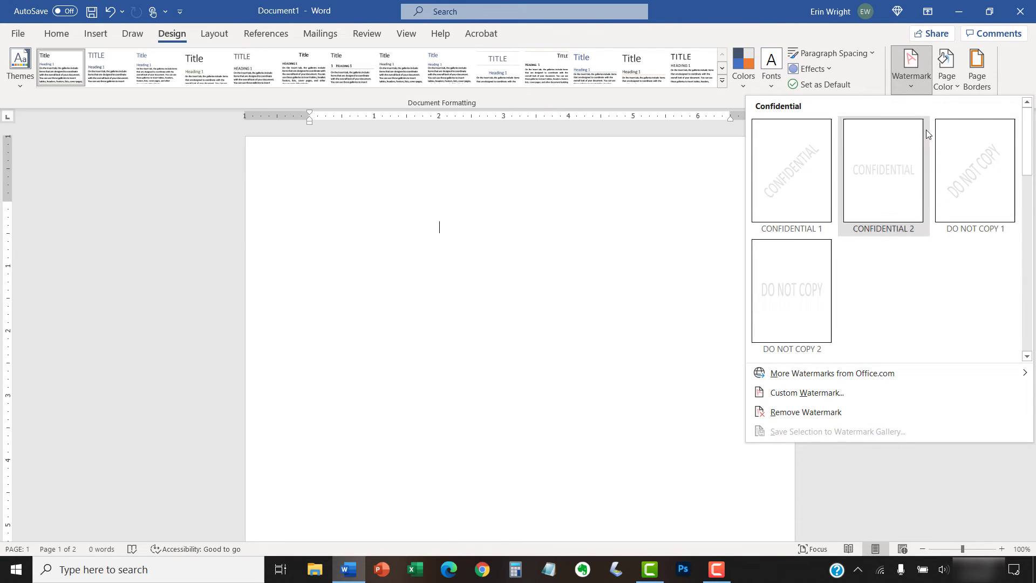
{"action": "left_click_drag", "start_coordinate": [1025, 143], "coordinate": [1025, 255]}
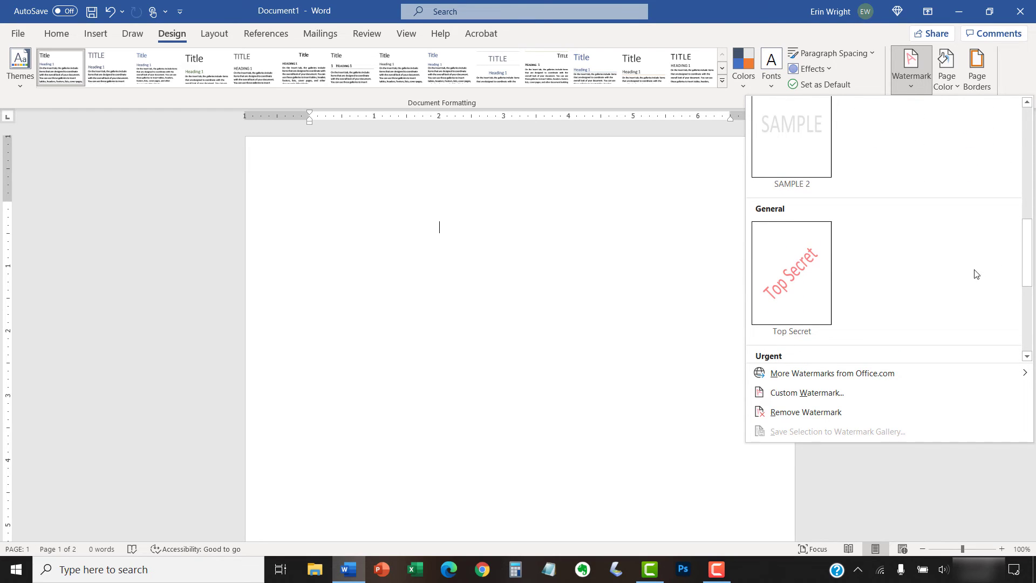
{"action": "right_click", "coordinate": [791, 286]}
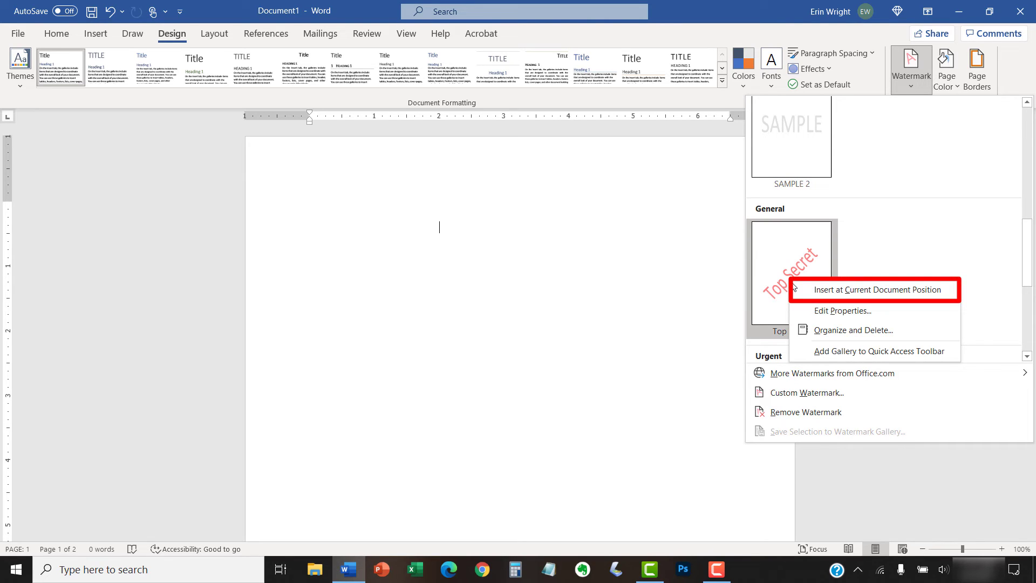
{"action": "left_click", "coordinate": [825, 288]}
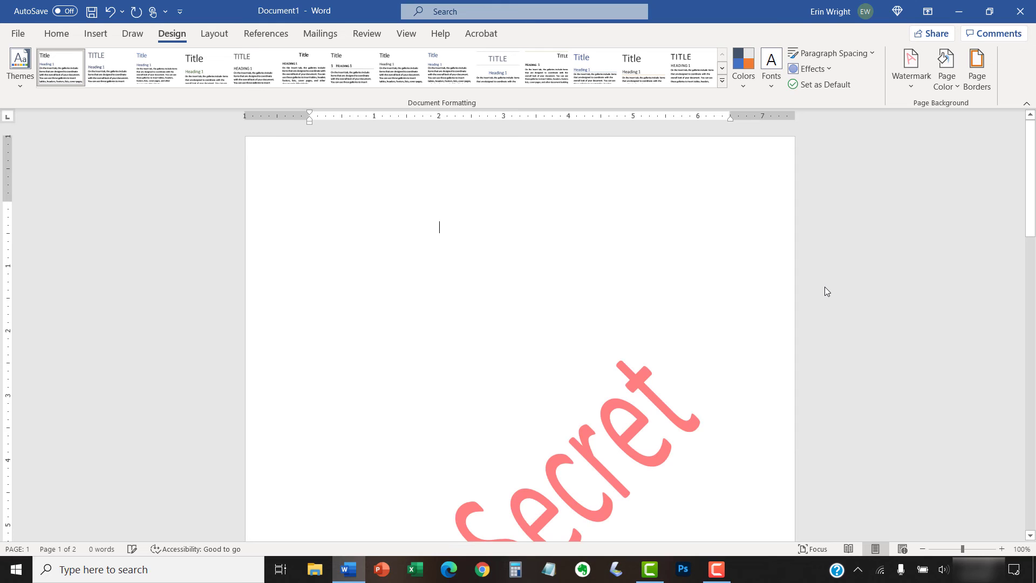
Scroll down to view the full red Top Secret watermark on the first page
{"action": "left_click_drag", "start_coordinate": [1033, 233], "coordinate": [1026, 417]}
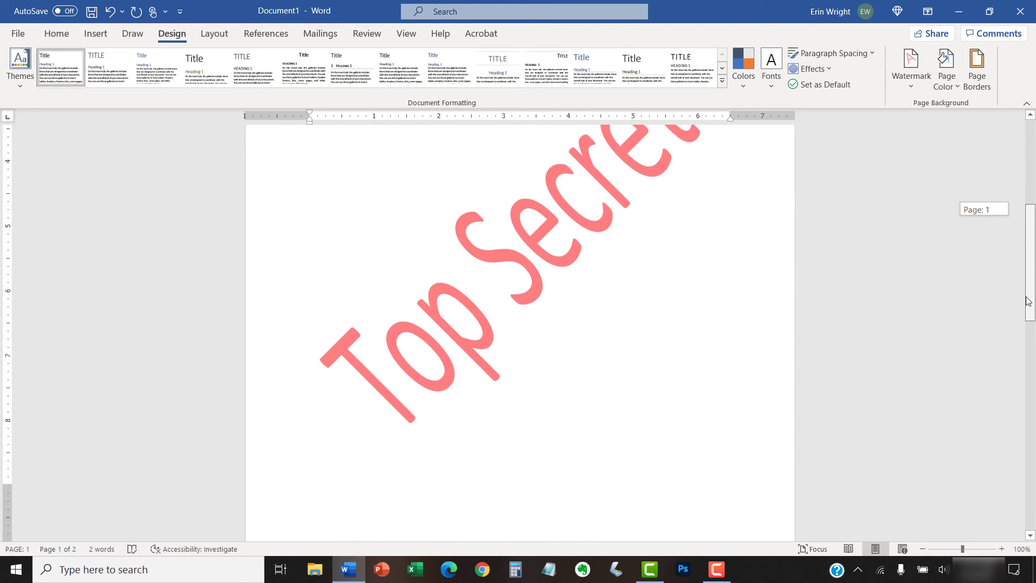